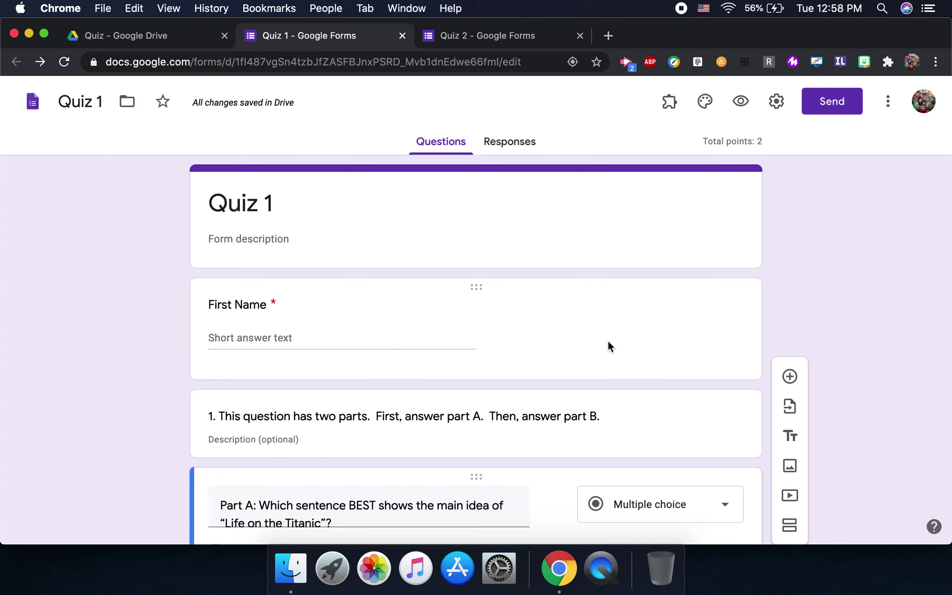
Check Quiz 1's Quizzes settings, save them, then show the form's Responses page
scroll(608, 340, down, 10)
scroll(608, 340, down, 4)
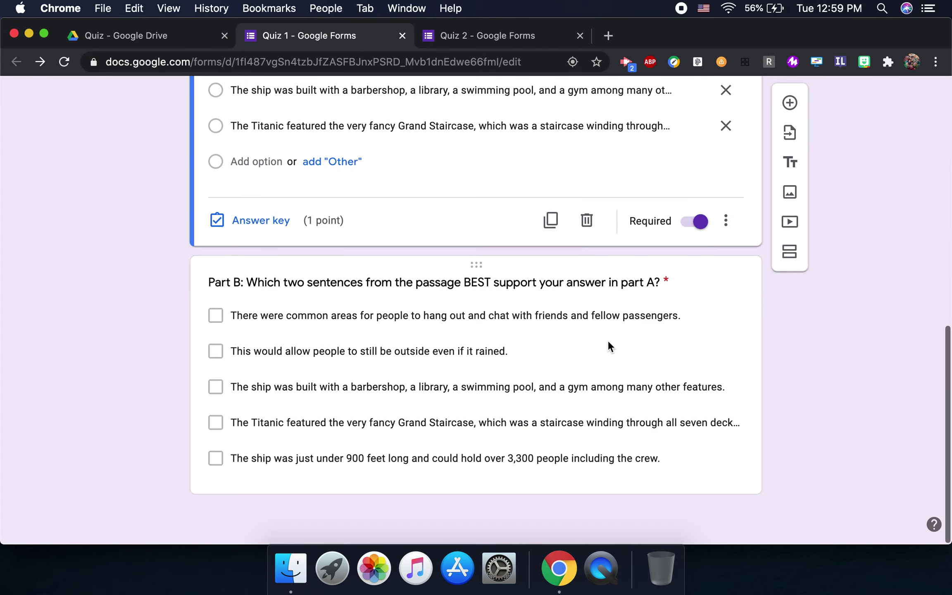
scroll(608, 340, up, 15)
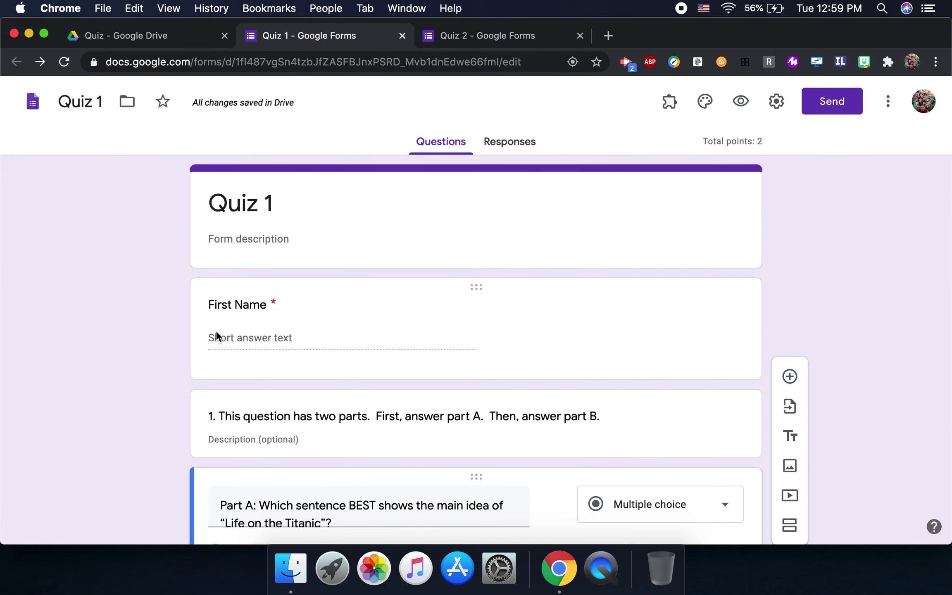
click(783, 110)
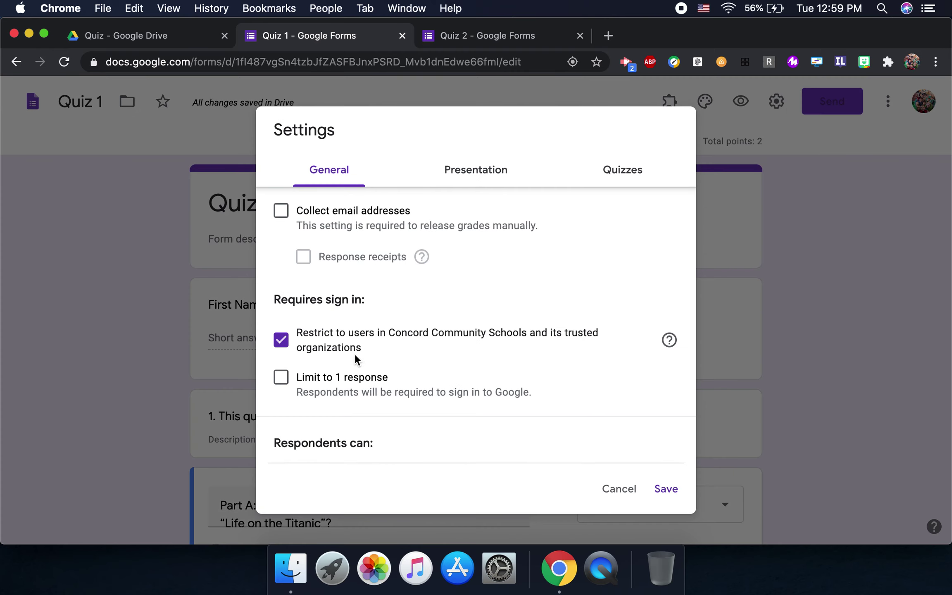
click(627, 165)
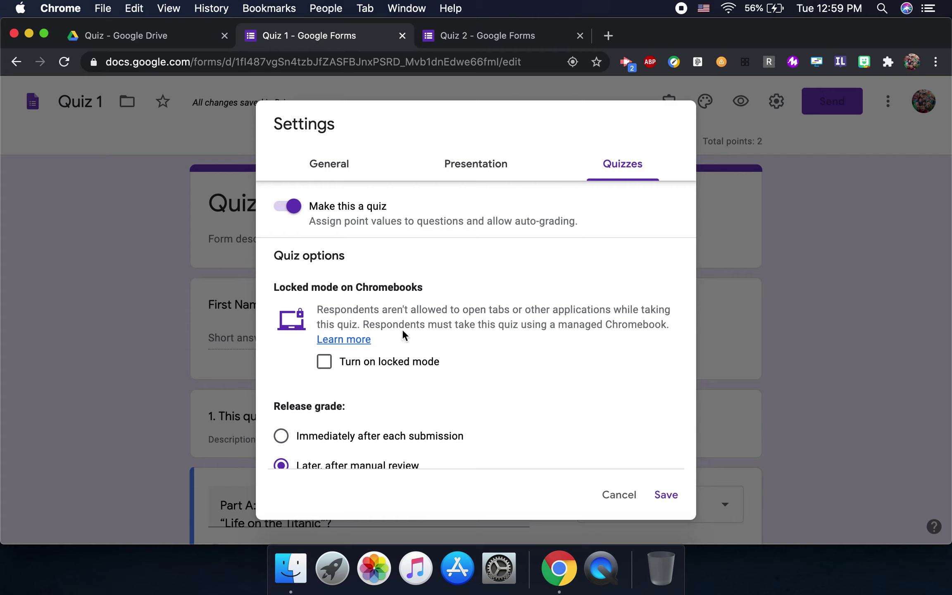
click(666, 495)
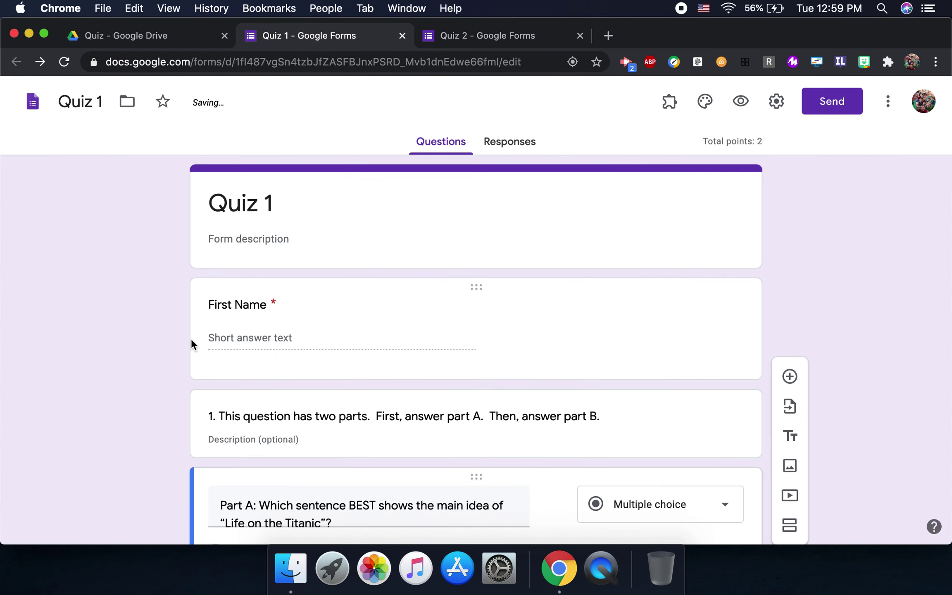
scroll(191, 339, down, 5)
scroll(191, 339, up, 5)
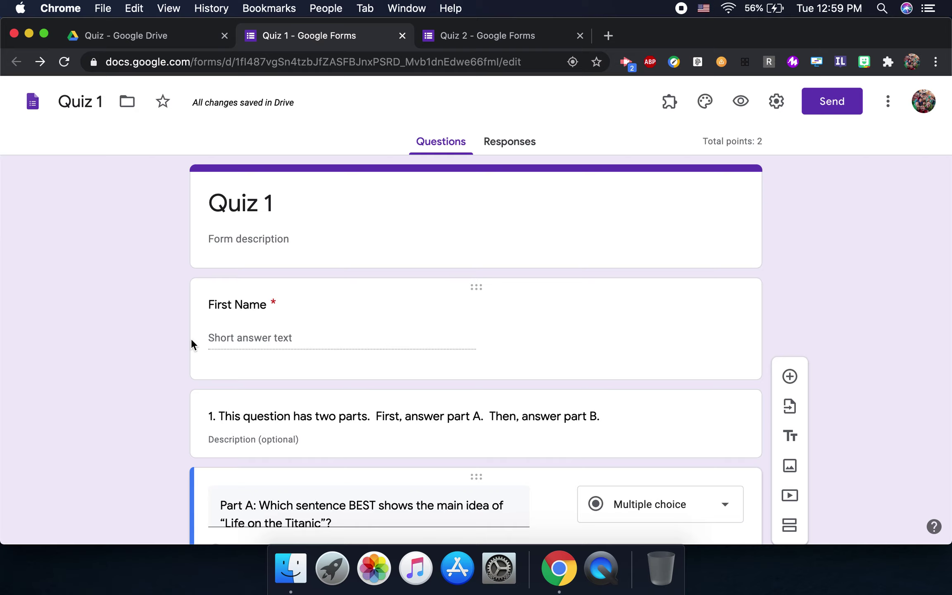
click(518, 150)
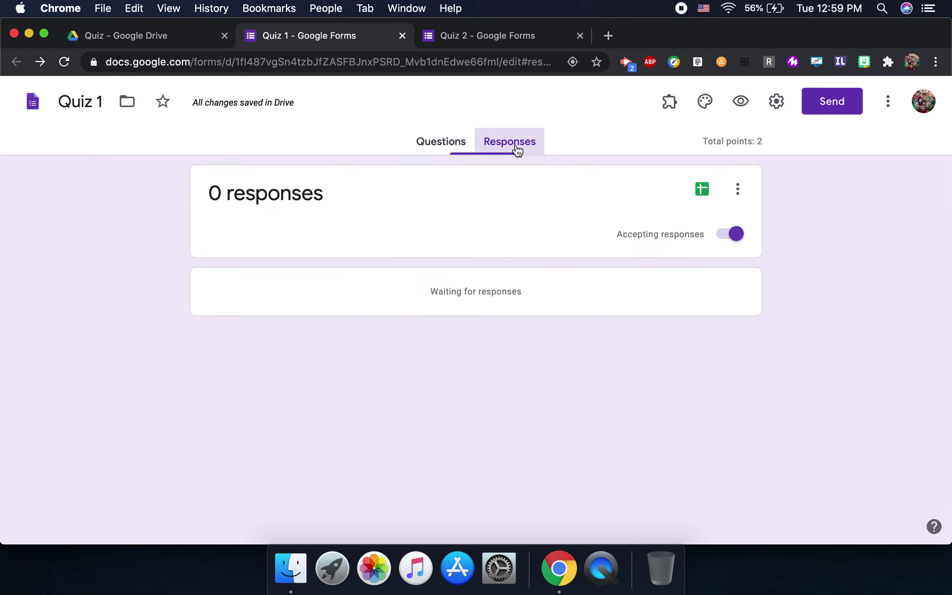
Create a new linked response spreadsheet named 'Reading Quiz Data' for Quiz 1
click(701, 191)
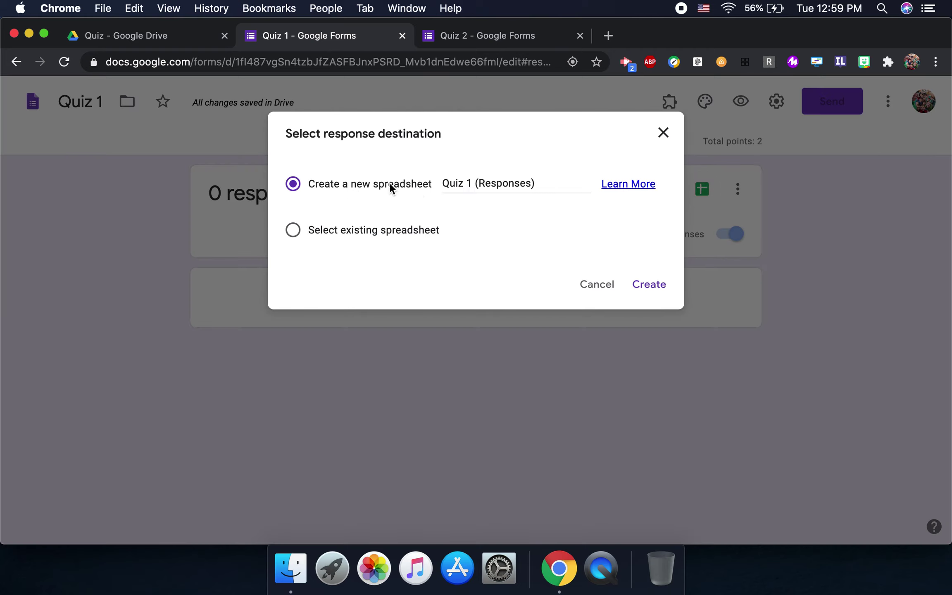
click(539, 184)
key(BackSpace)
key(BackSpace)
key(BackSpace)
key(BackSpace)
key(BackSpace)
key(BackSpace)
key(BackSpace)
key(BackSpace)
key(BackSpace)
key(BackSpace)
key(BackSpace)
key(BackSpace)
key(BackSpace)
key(BackSpace)
key(BackSpace)
key(BackSpace)
key(BackSpace)
key(BackSpace)
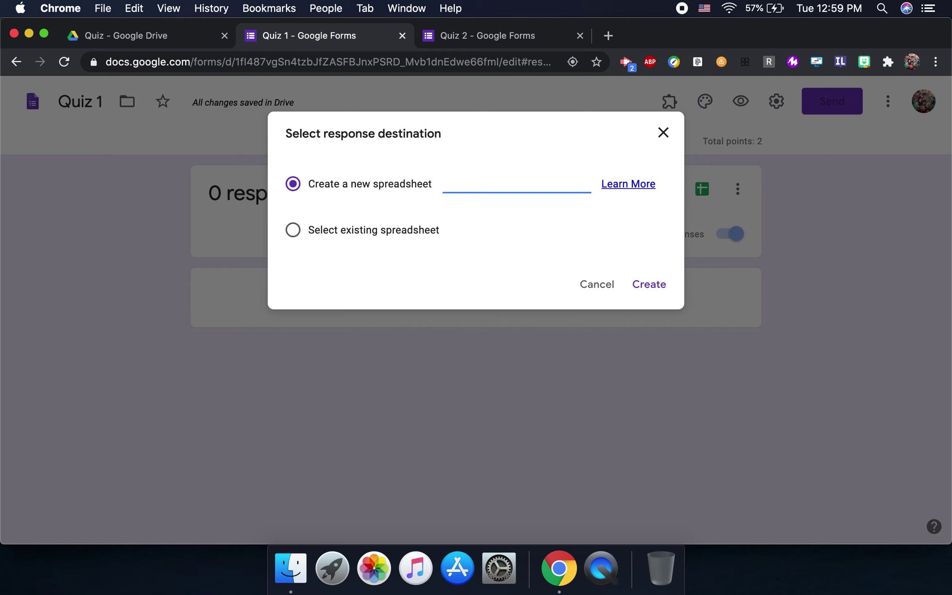
text(Reading Quiz Data)
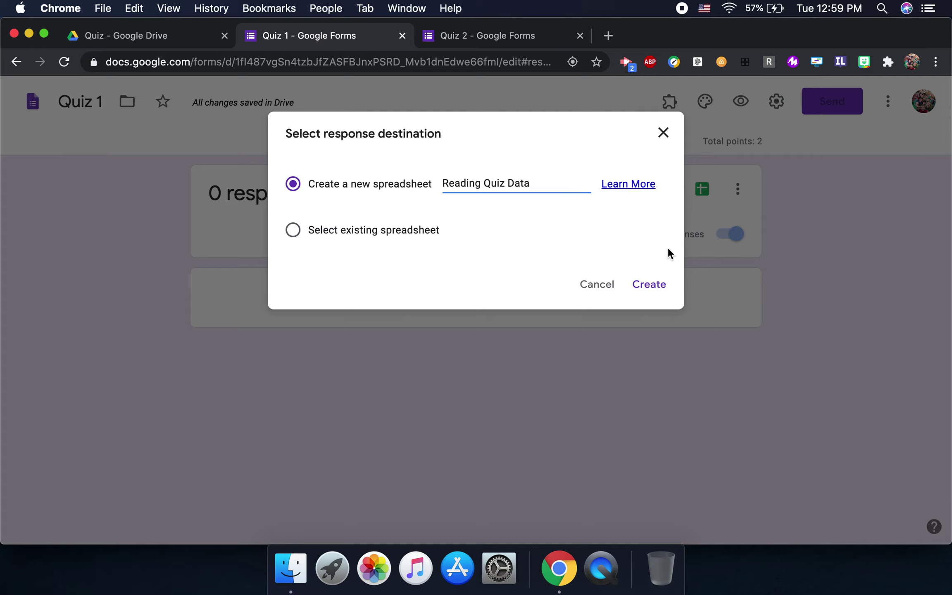
click(645, 286)
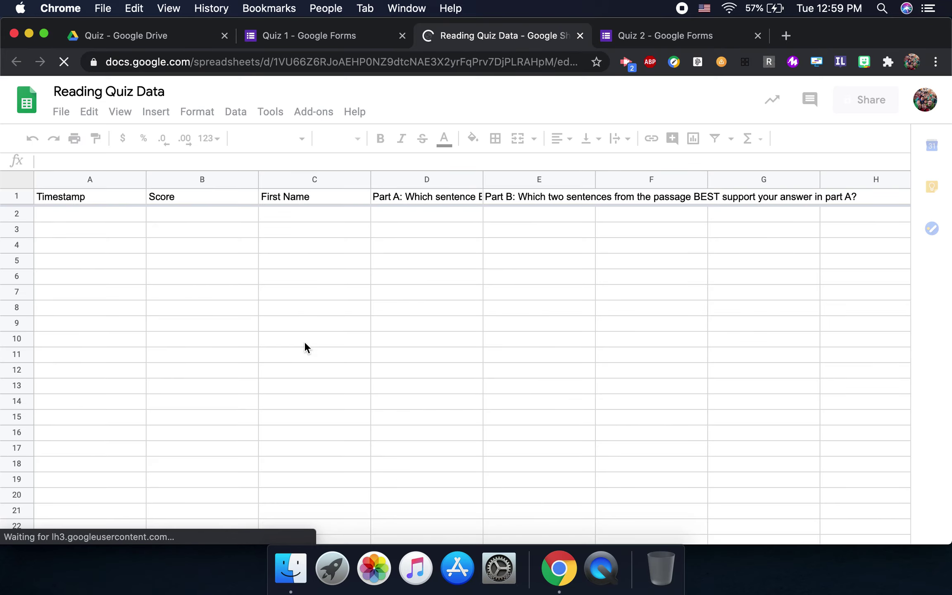
Check Reading Quiz Data in the Drive Quiz folder, then return to Quiz 1's questions
click(177, 40)
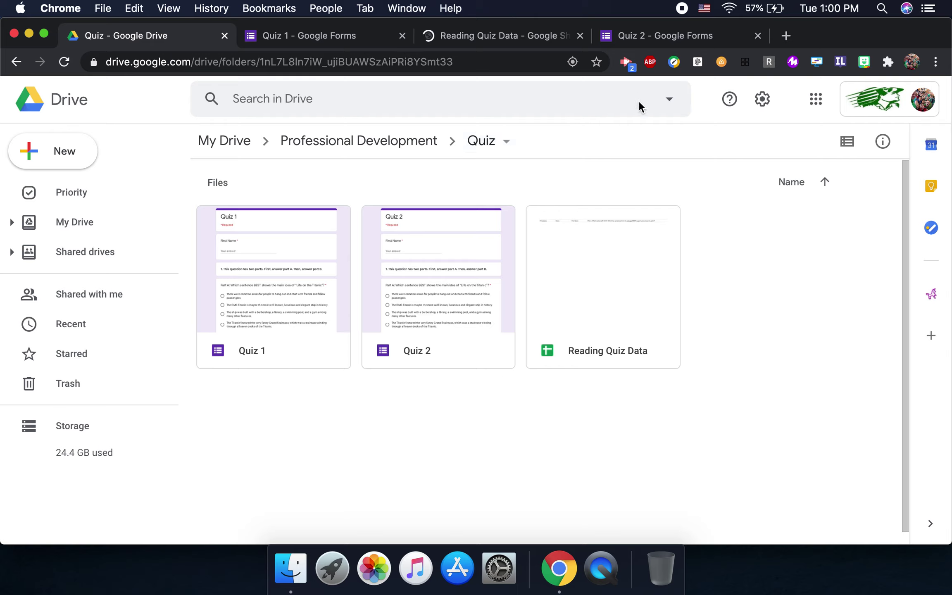
click(499, 38)
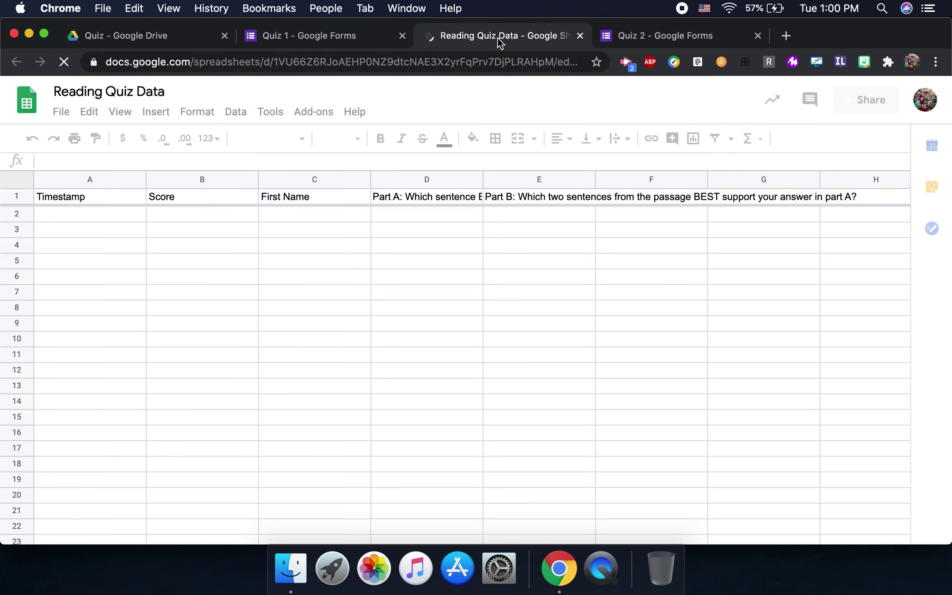
click(279, 42)
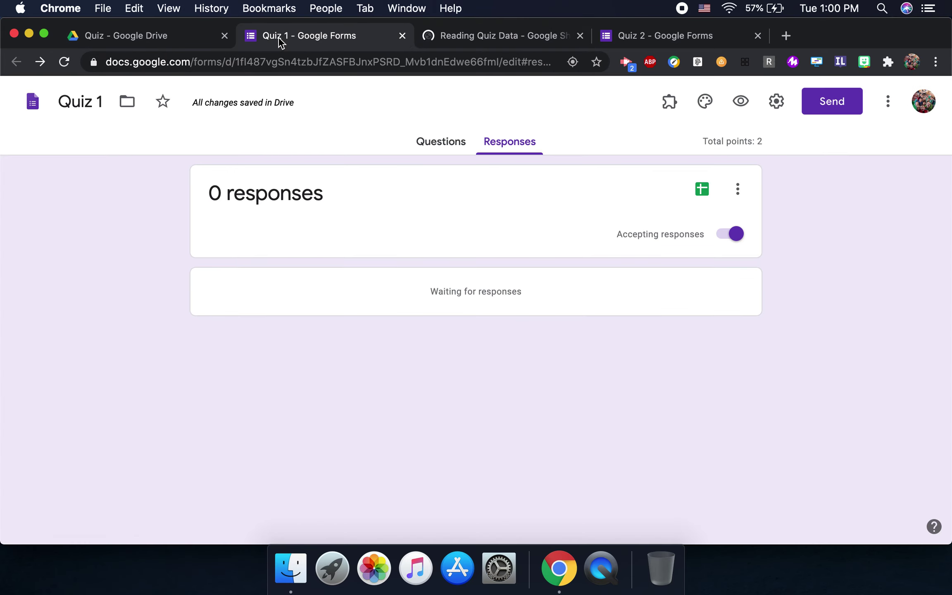
click(448, 142)
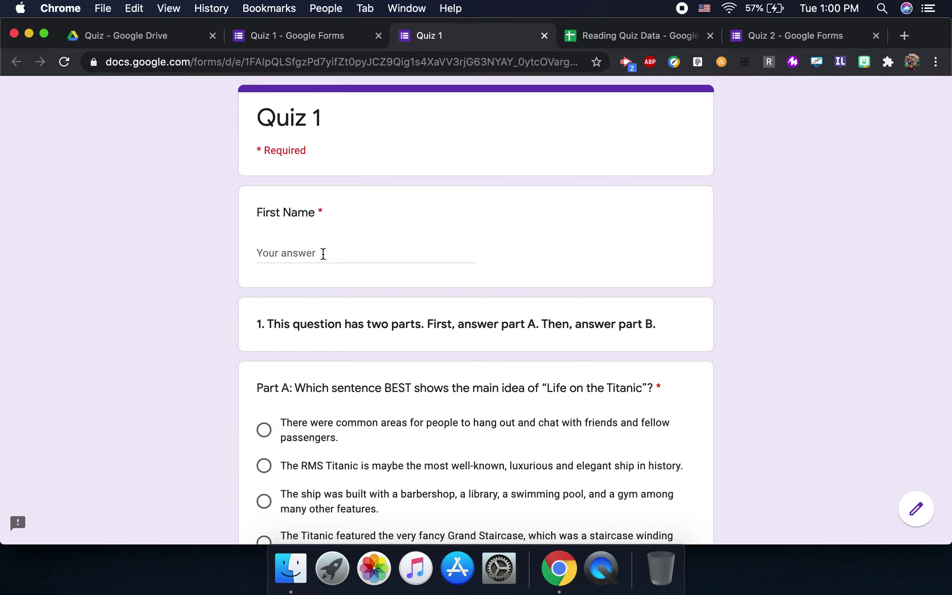
Submit a test response with a first name, the second Part A answer, and Part B sentences two and three
click(323, 254)
text(Bill)
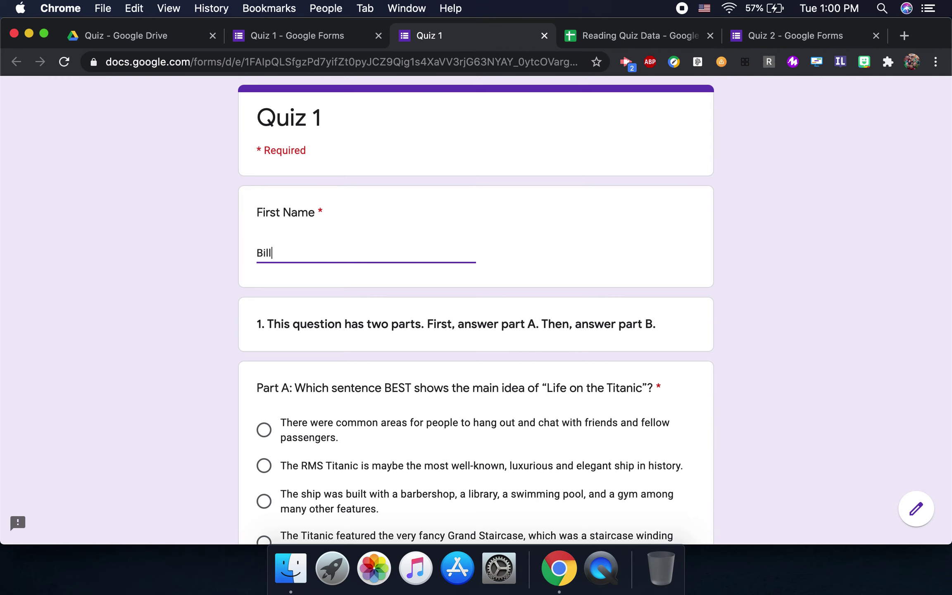
scroll(111, 418, down, 3)
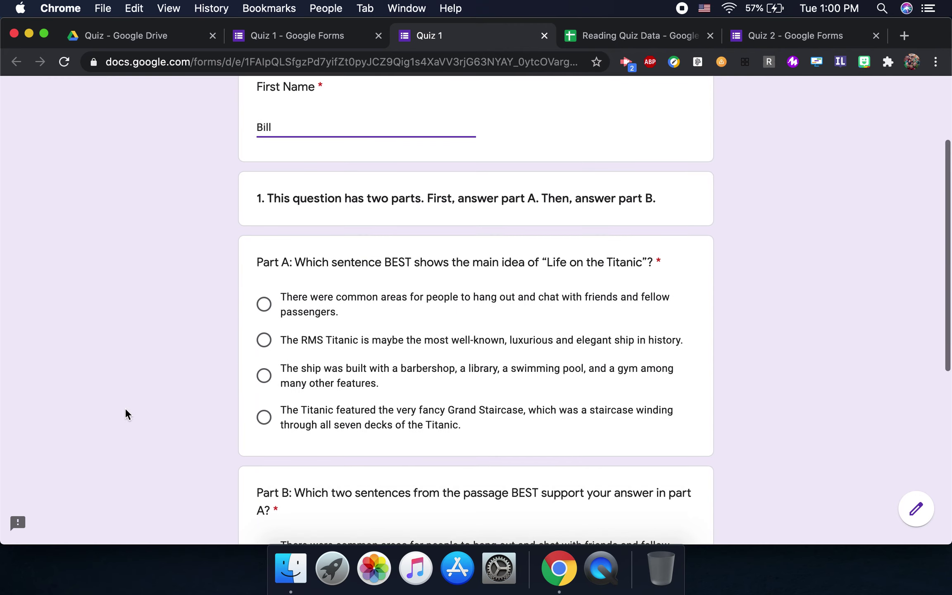
click(264, 341)
scroll(266, 339, down, 5)
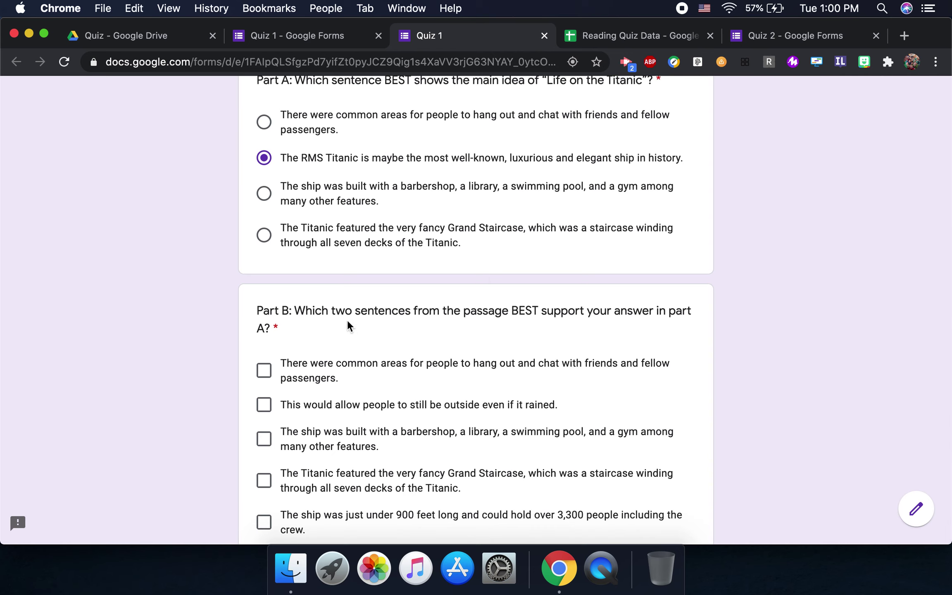
scroll(393, 320, down, 3)
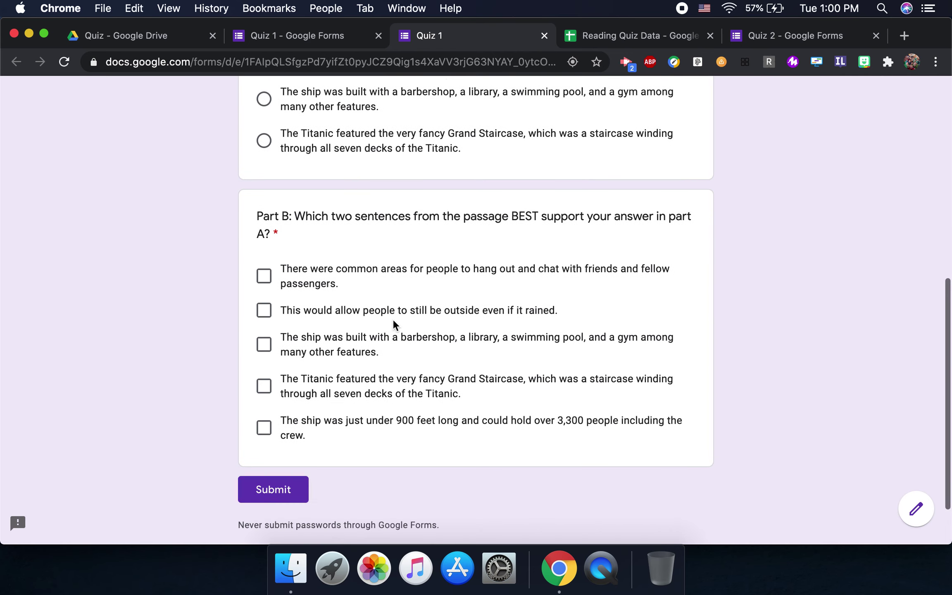
click(264, 310)
click(265, 344)
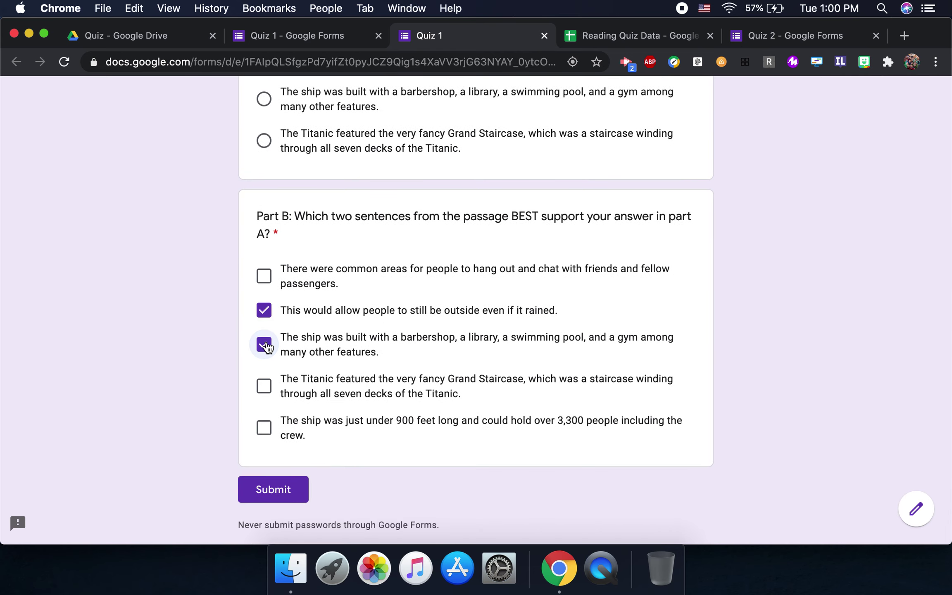
click(279, 490)
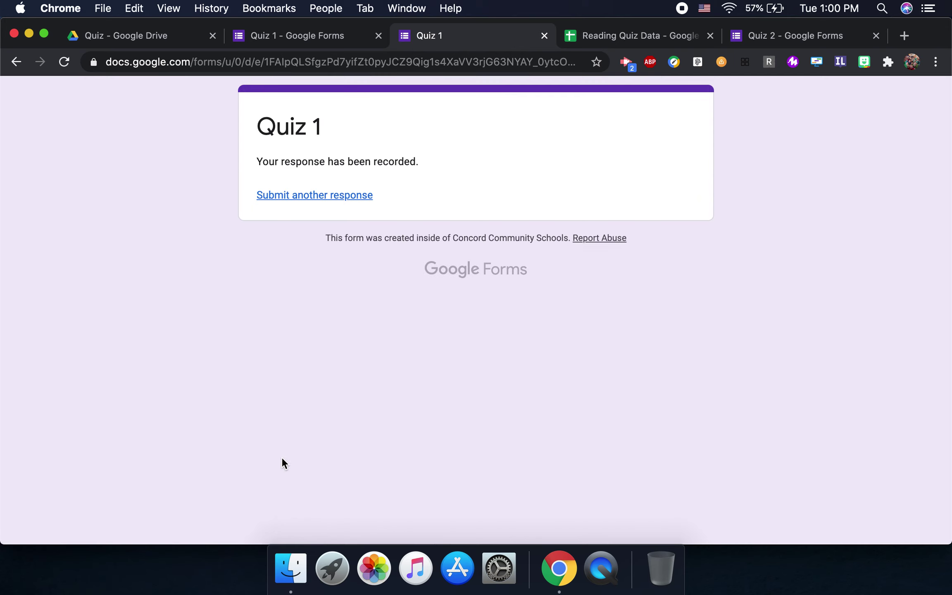
Submit a second response with another first name, the third Part A answer, and the Grand Staircase and 900-feet sentences
click(319, 202)
click(299, 254)
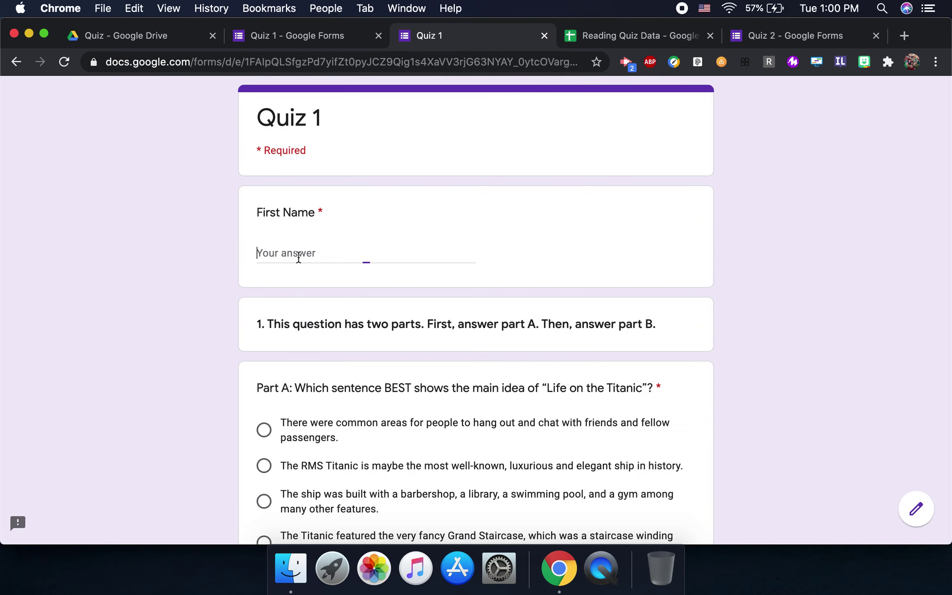
text(Frank)
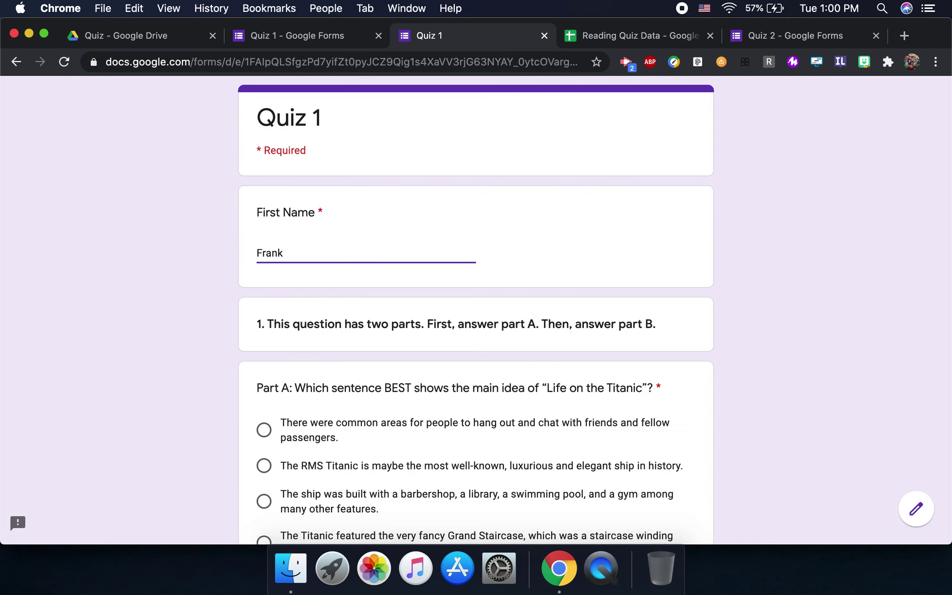
scroll(244, 303, down, 4)
click(264, 346)
scroll(263, 349, down, 4)
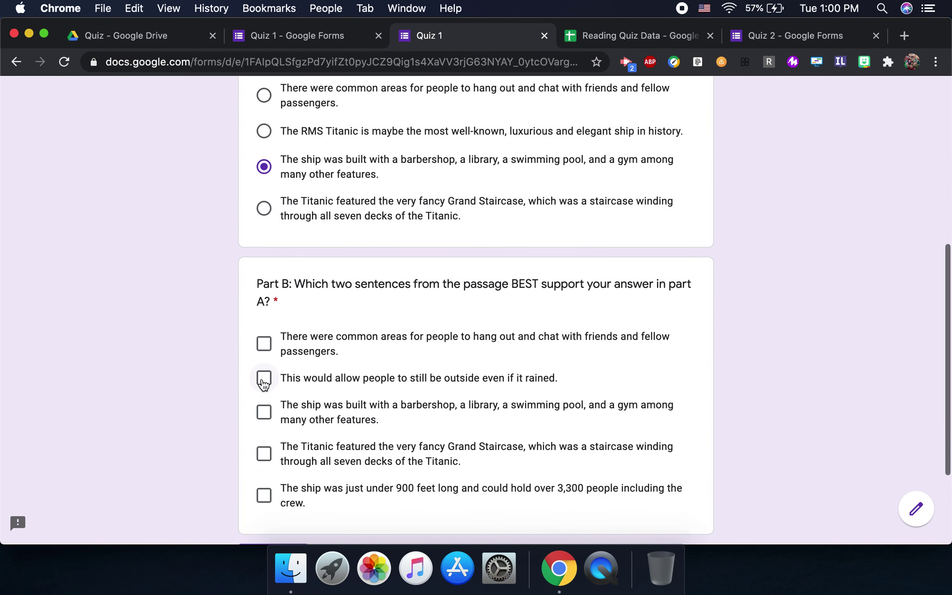
click(263, 454)
click(265, 496)
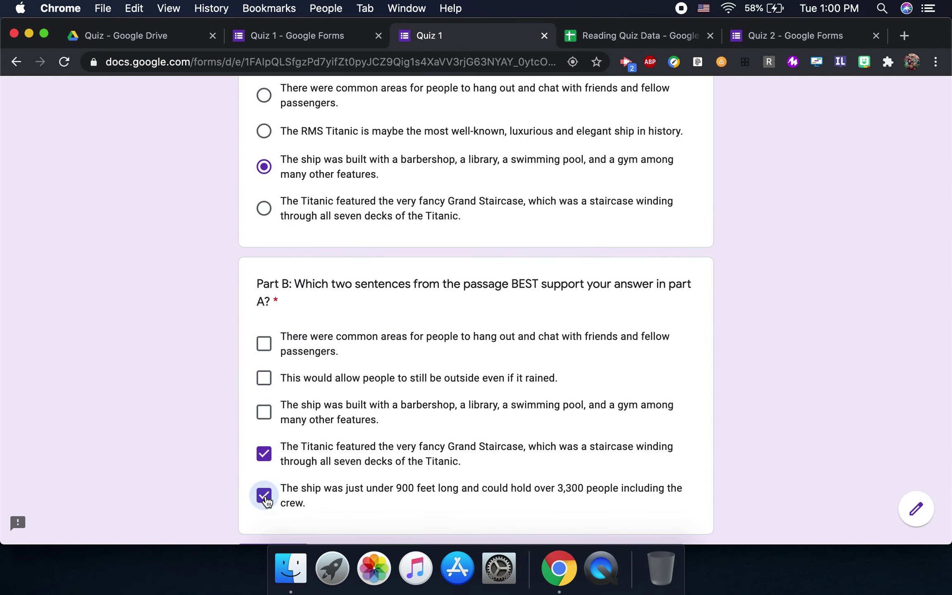
scroll(265, 496, down, 3)
click(290, 419)
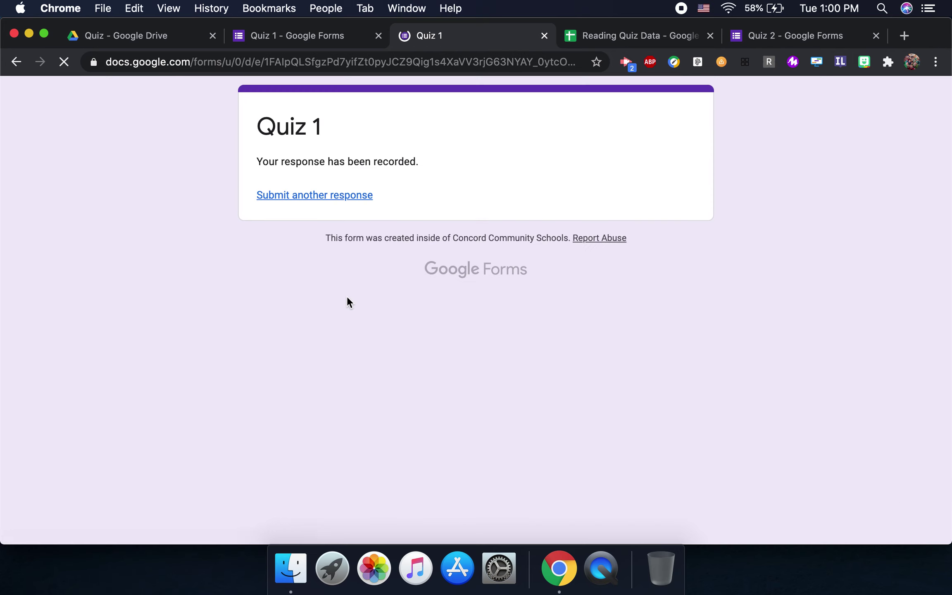
In Reading Quiz Data, rename the Form Responses 1 tab to 'Quiz 1'
click(611, 37)
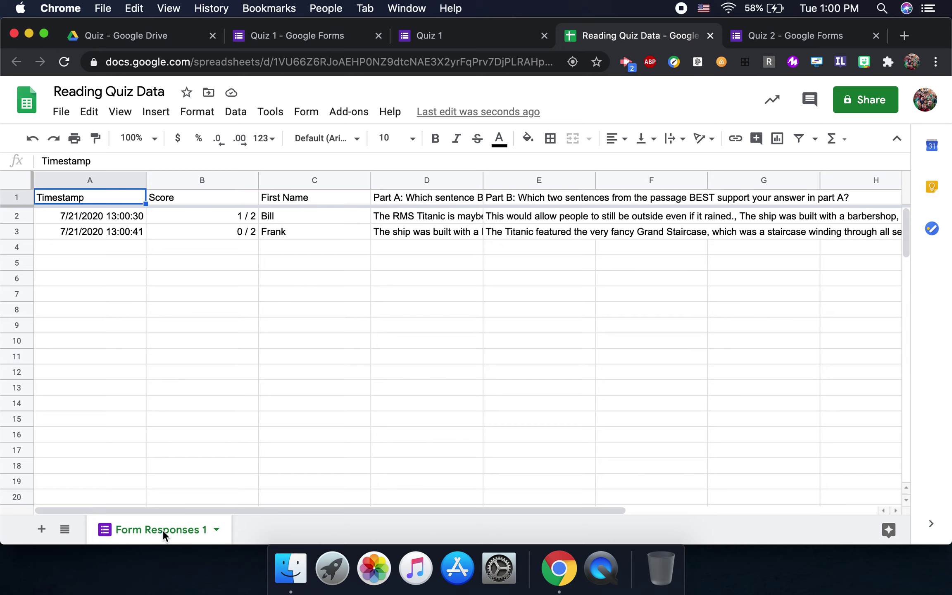
click(216, 530)
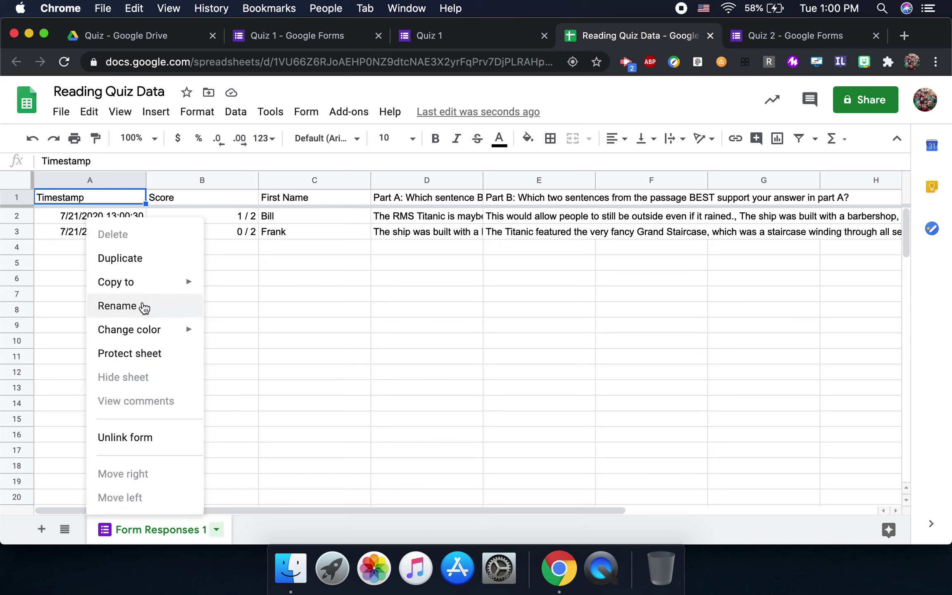
click(142, 306)
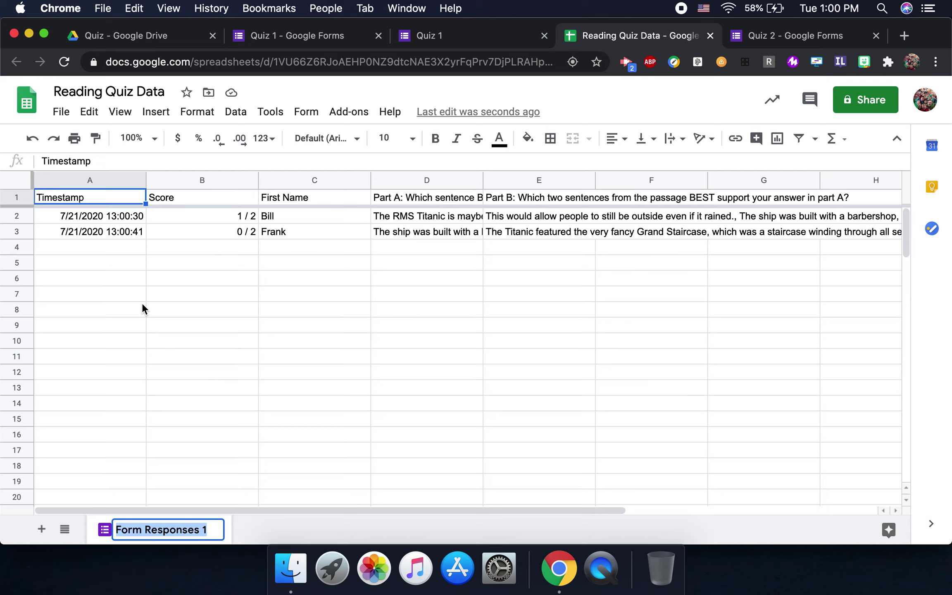
text(Quiz )
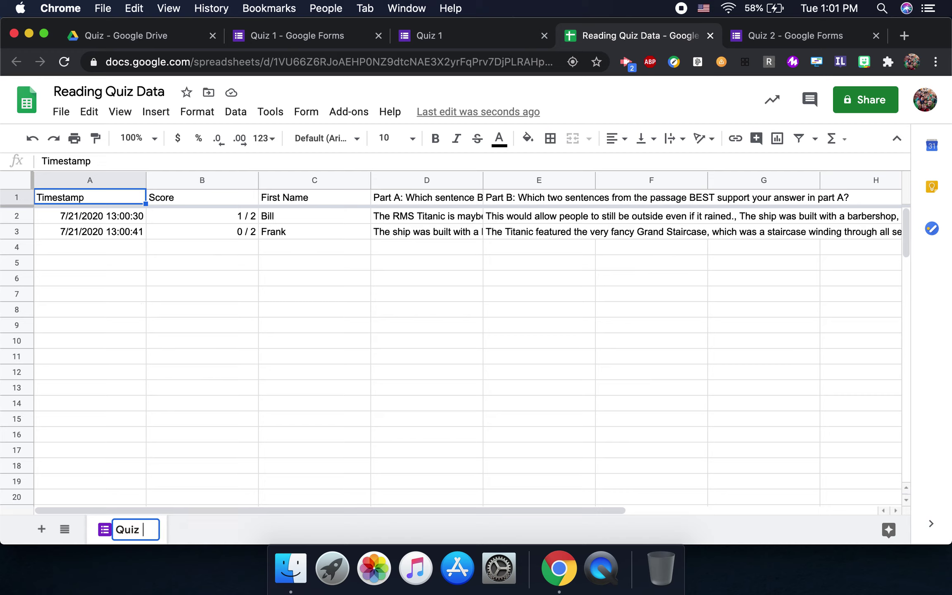
text(1)
key(Return)
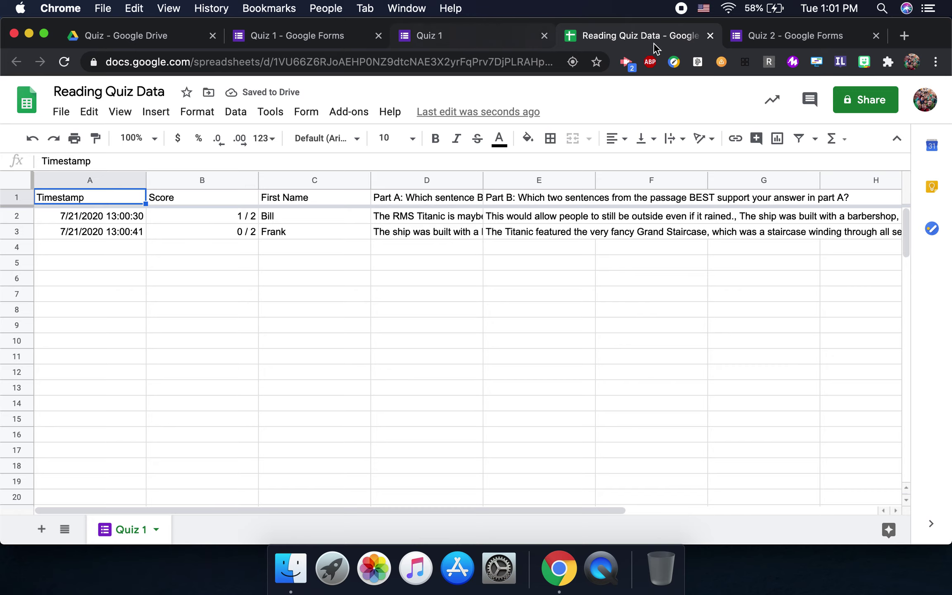
Link Quiz 2's responses to the existing Reading Quiz Data spreadsheet instead of a new one
click(771, 35)
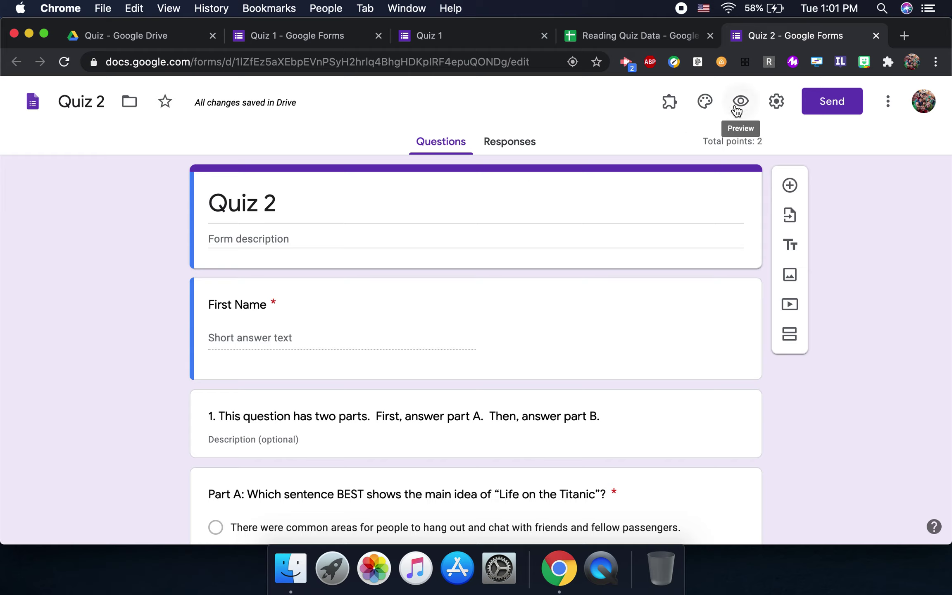
click(514, 150)
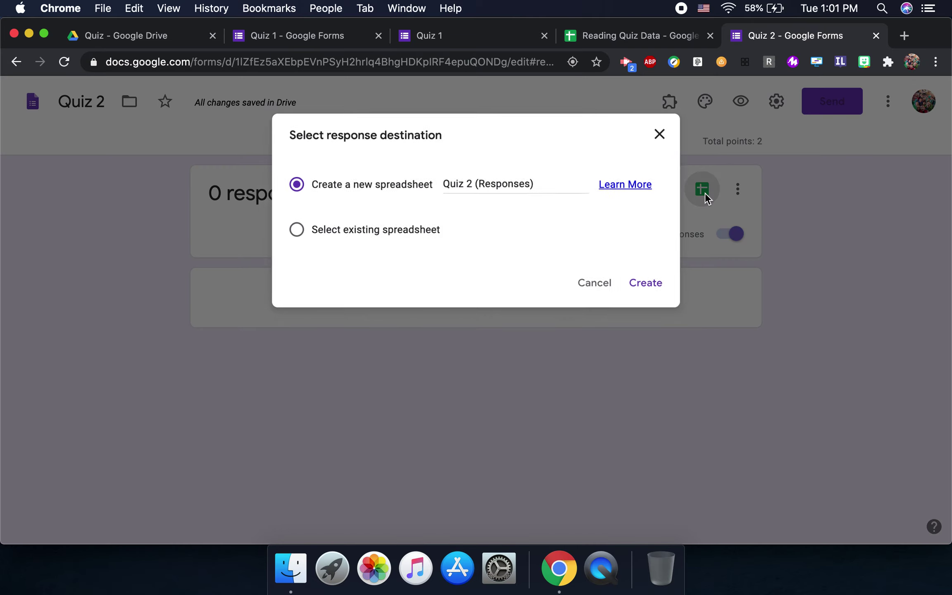
click(705, 192)
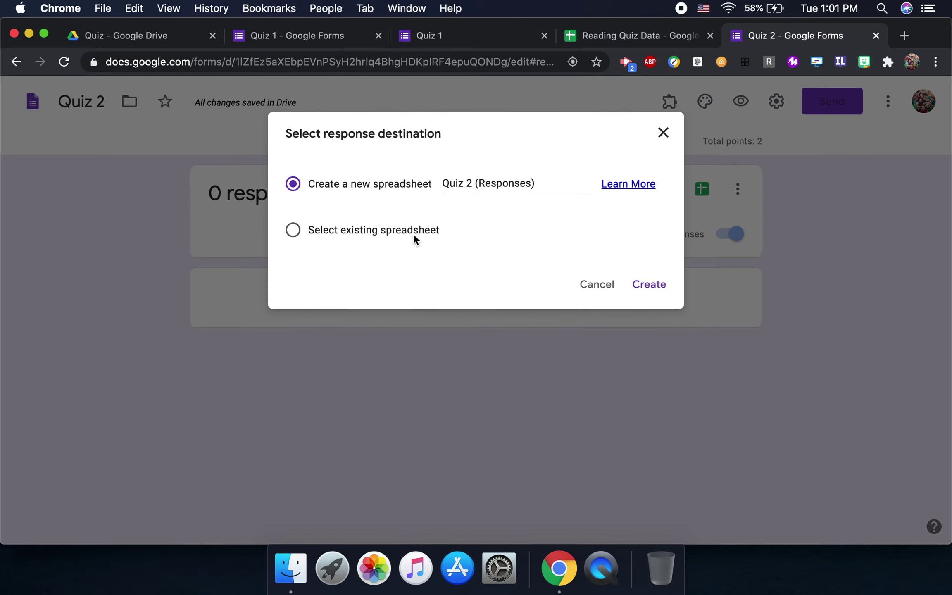
click(294, 234)
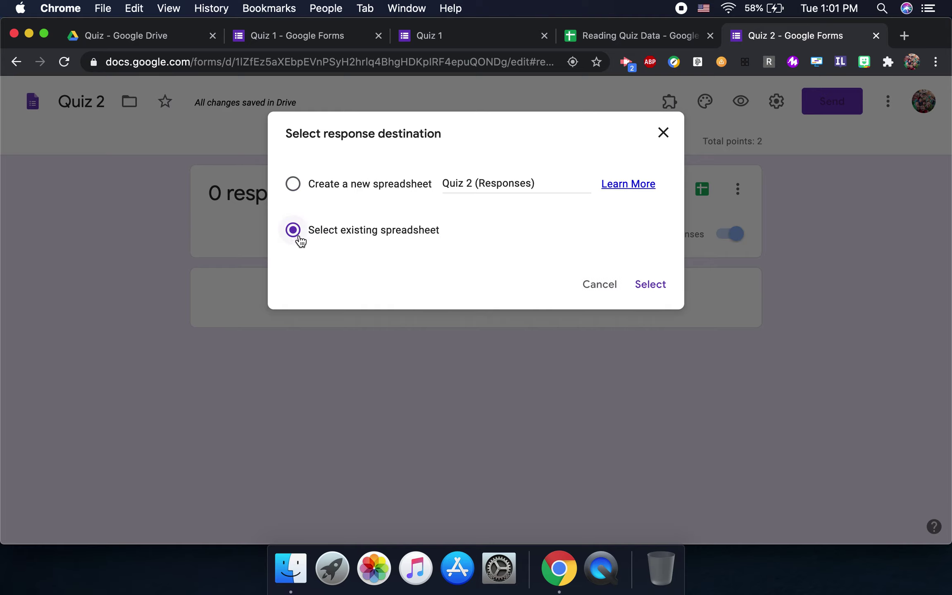
click(648, 289)
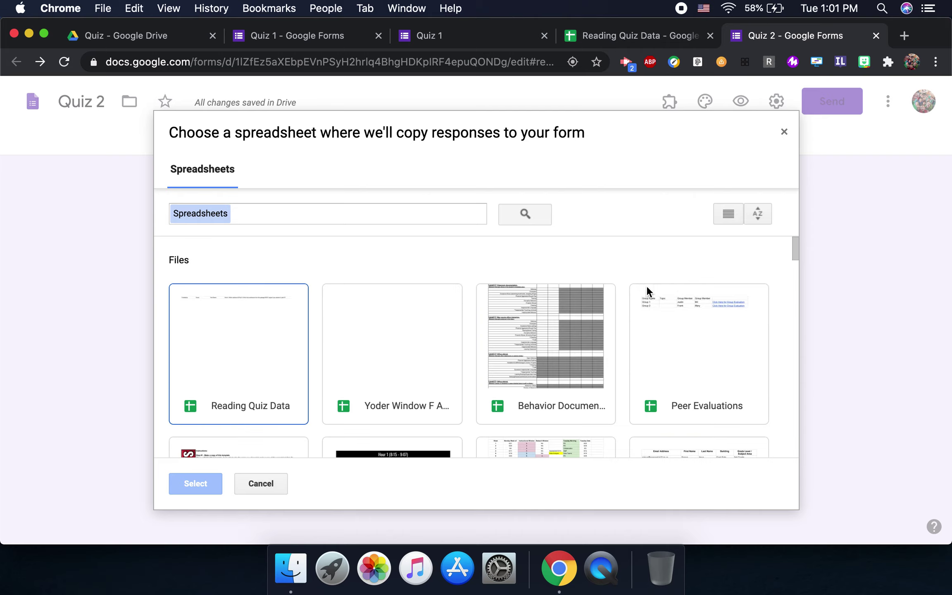
click(232, 392)
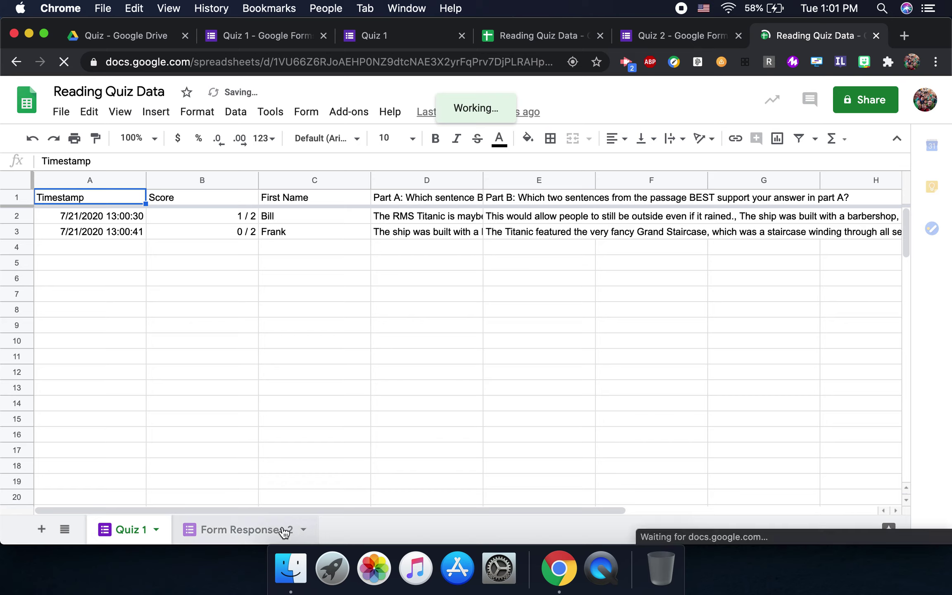
Rename the Form Responses 2 tab to 'Quiz 2' and go back to the Quiz 2 form
click(253, 528)
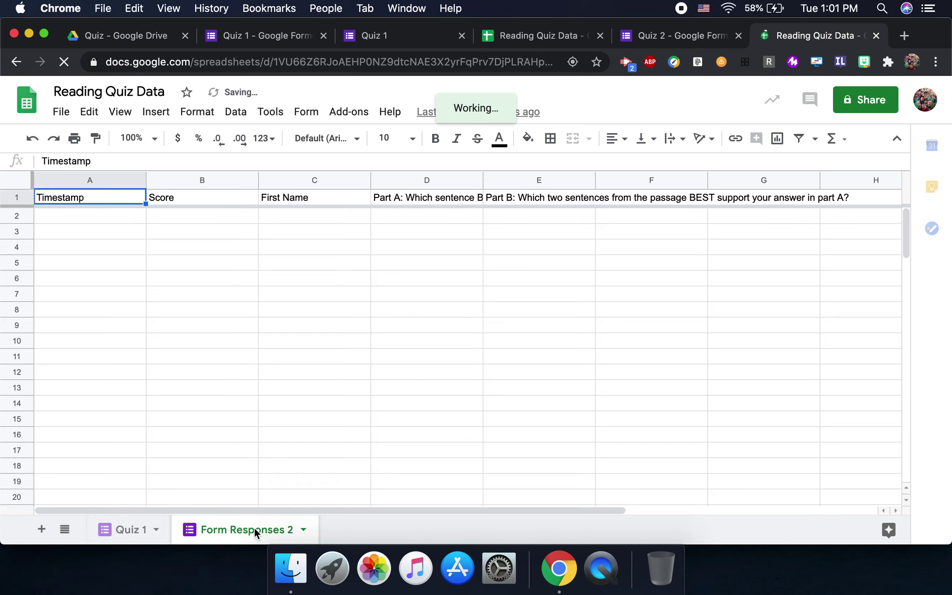
click(302, 530)
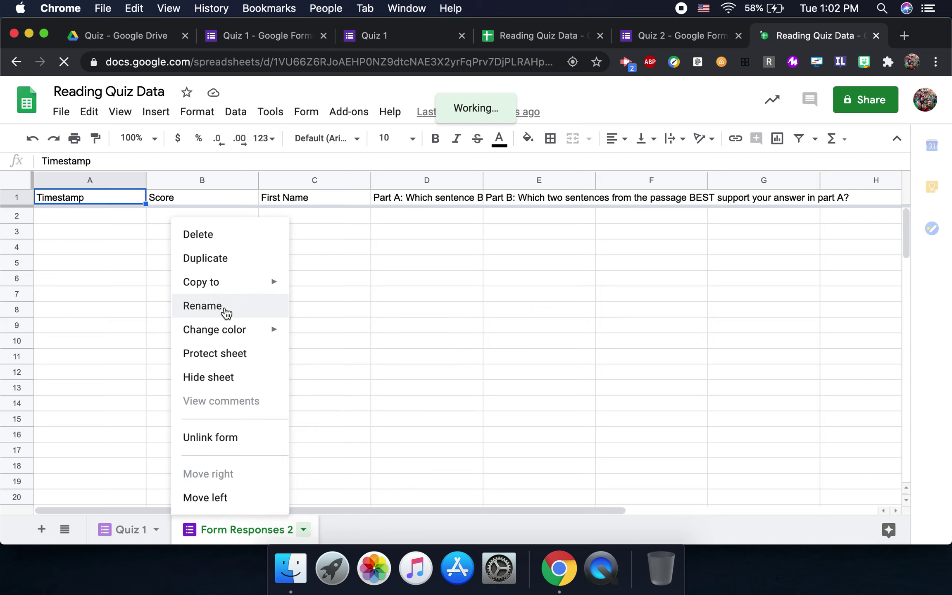
click(226, 313)
text(Quiz)
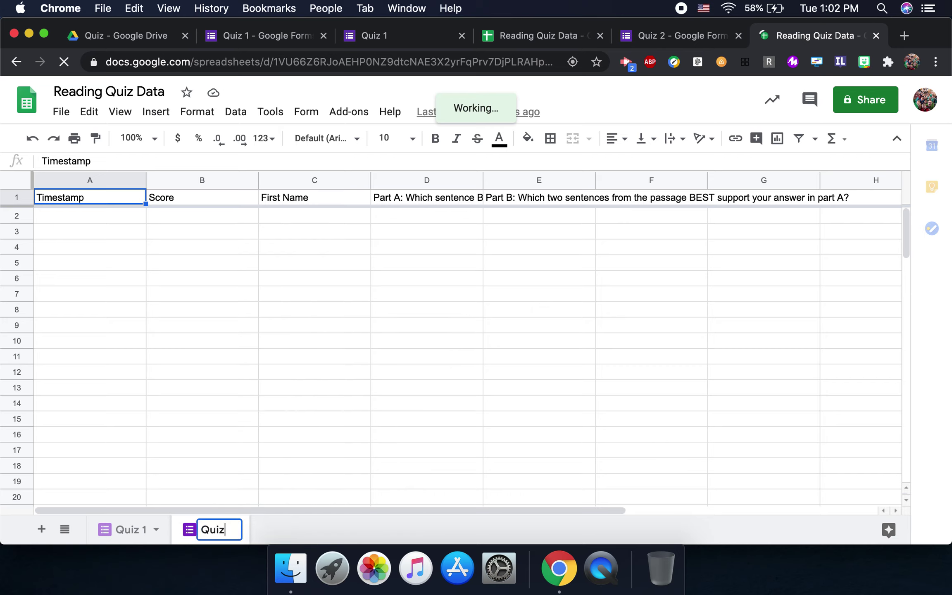
text( 2)
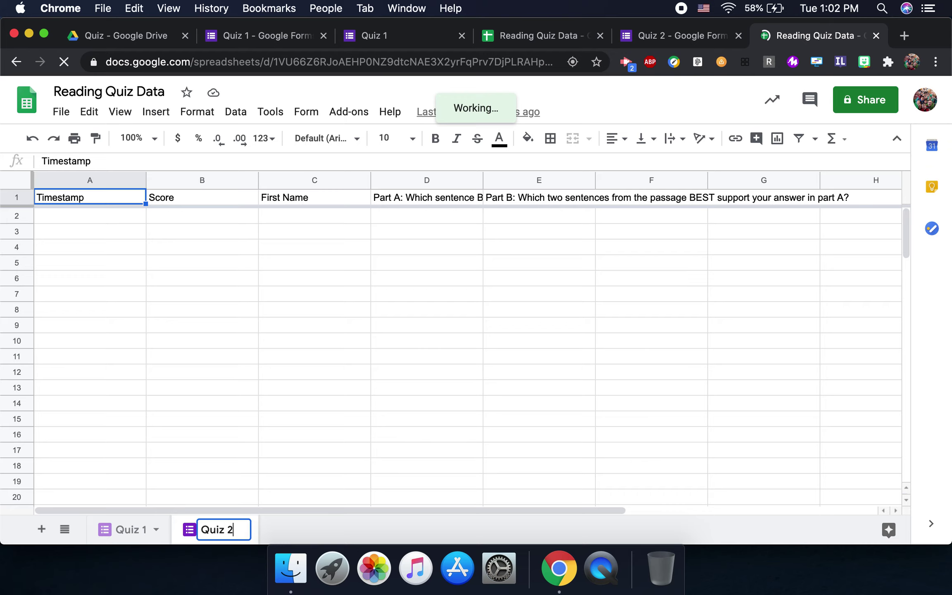
key(Return)
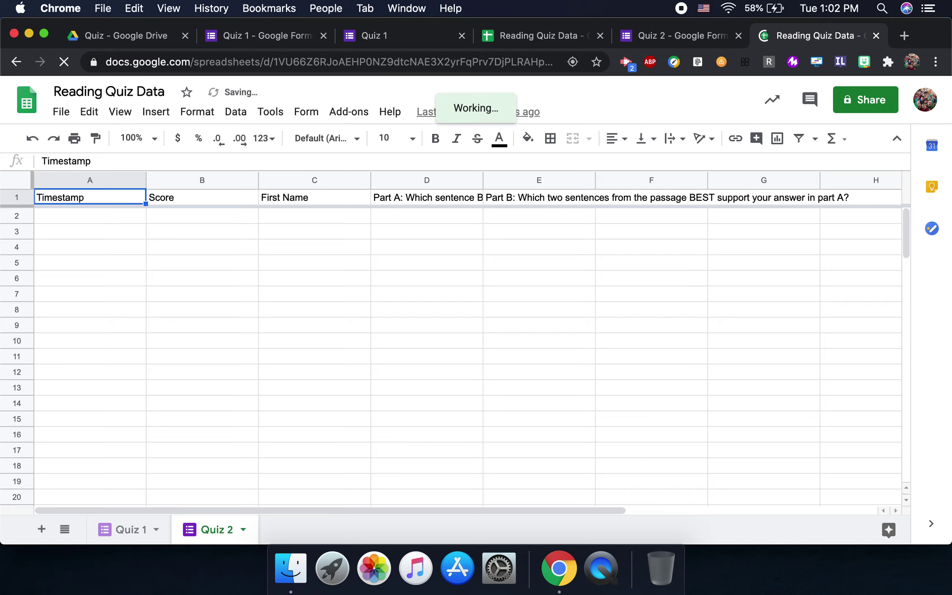
click(663, 32)
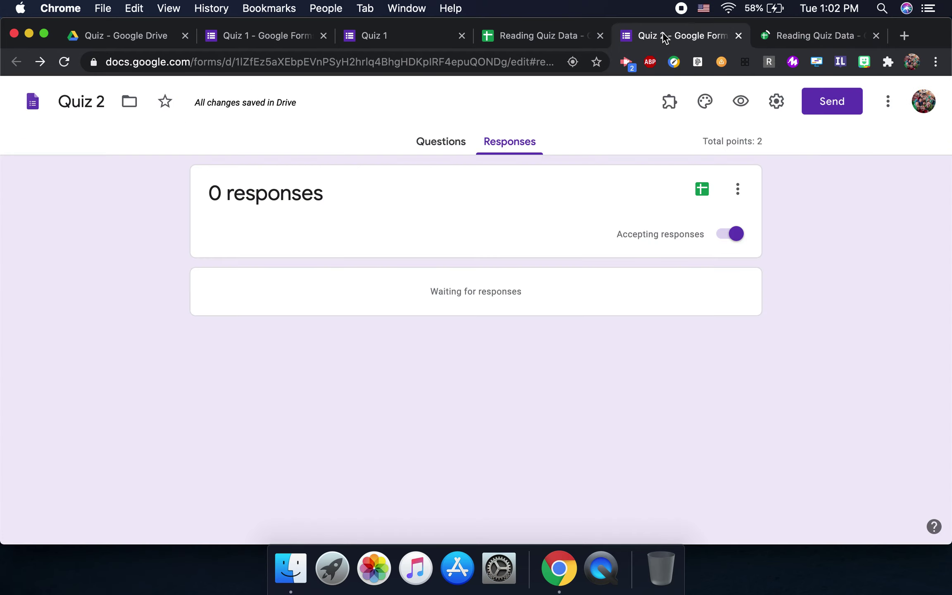
Preview Quiz 2 and submit a response with the RMS Titanic answer and the common-areas and rain sentences
click(433, 147)
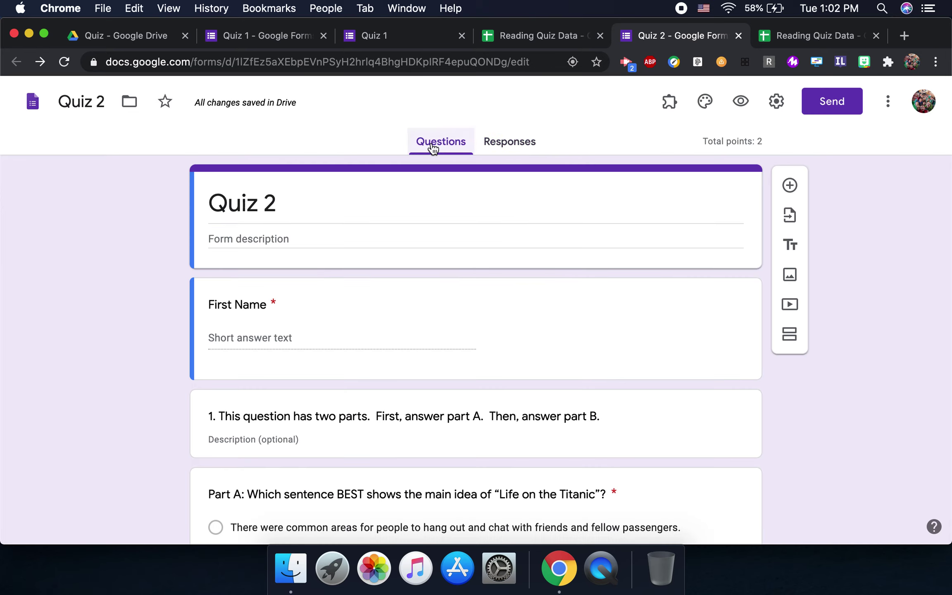
click(747, 107)
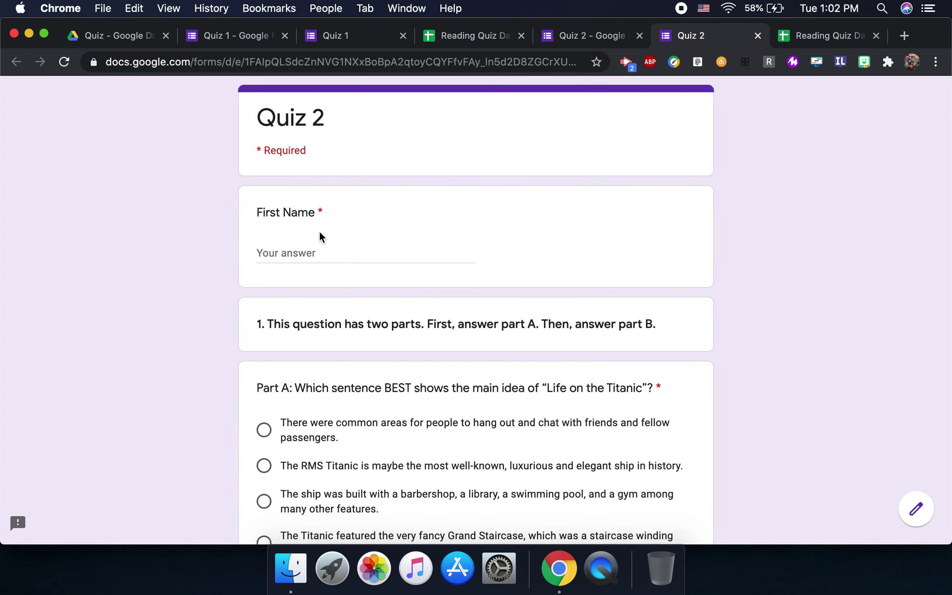
click(293, 255)
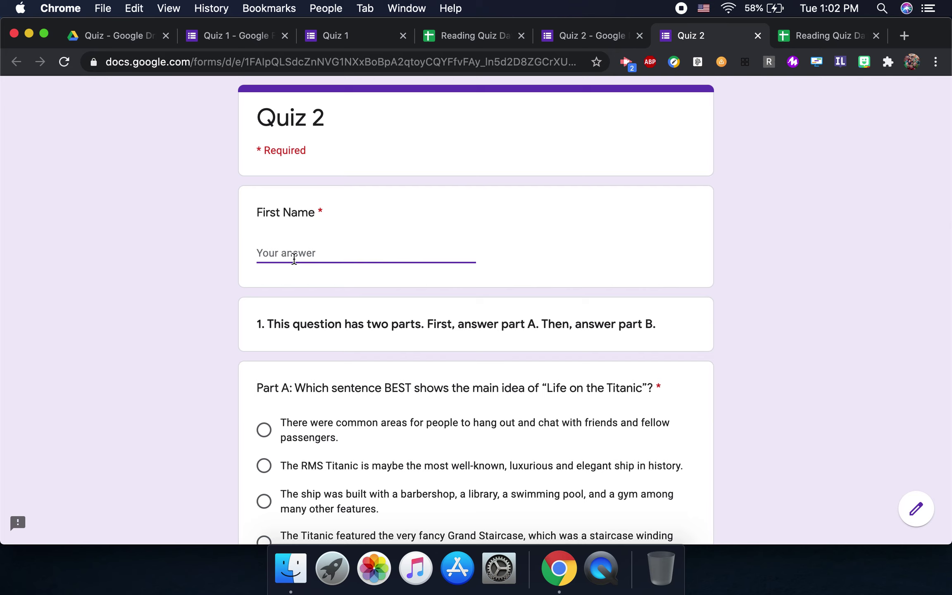
text(Tim)
scroll(224, 359, down, 3)
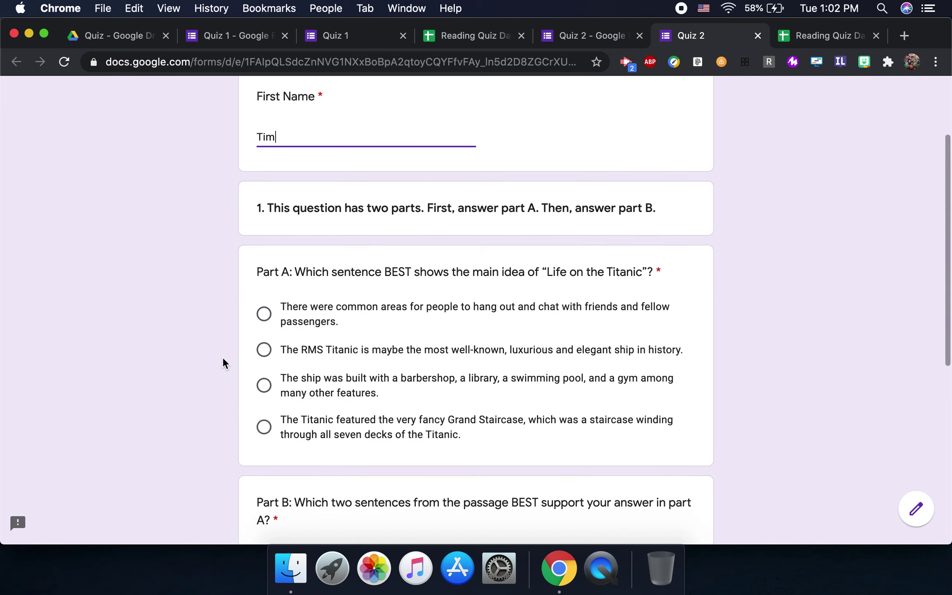
click(264, 350)
scroll(265, 355, down, 4)
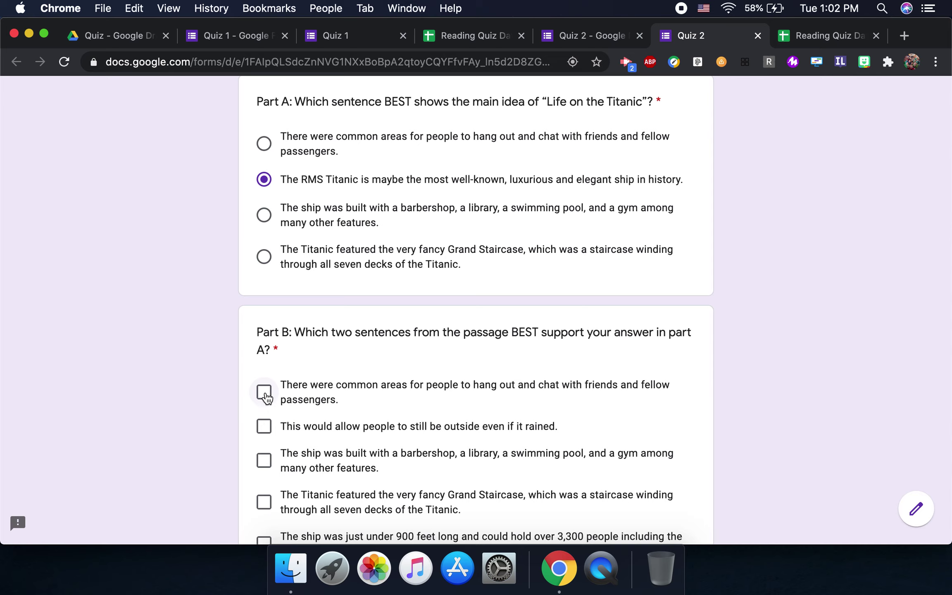
click(265, 393)
click(264, 426)
scroll(265, 426, down, 4)
click(296, 422)
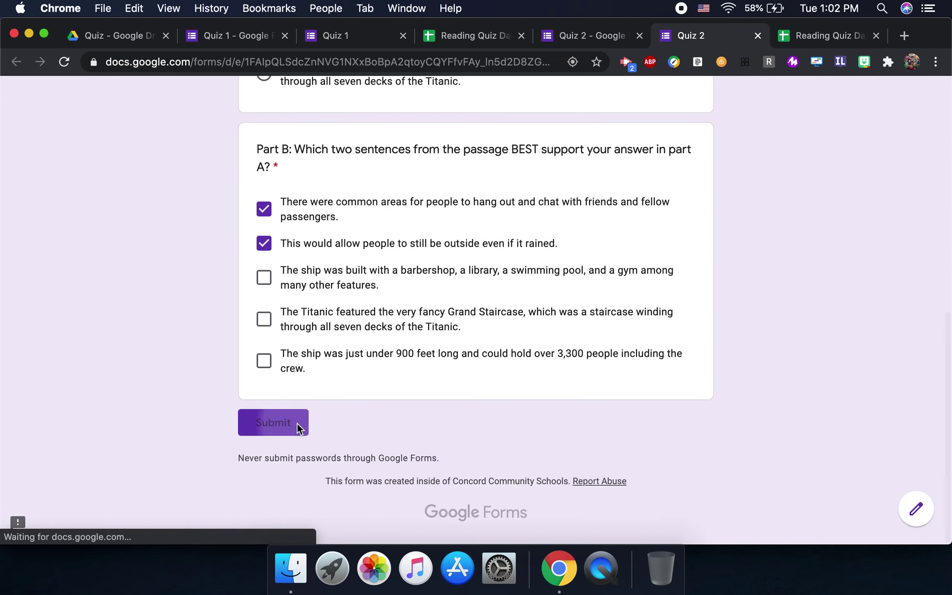
Submit a second response with the barbershop Part A answer and the rain and barbershop Part B sentences
click(360, 197)
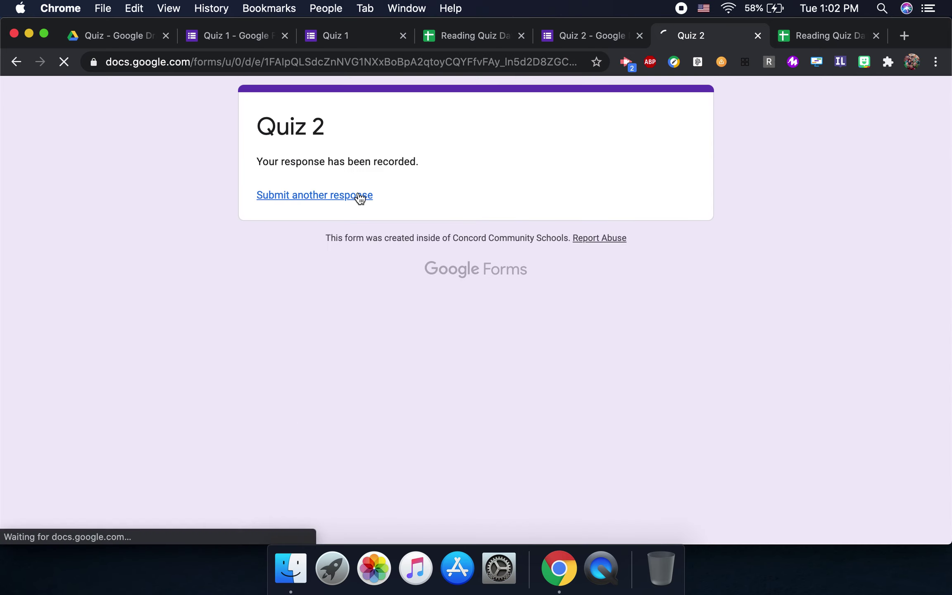
click(316, 253)
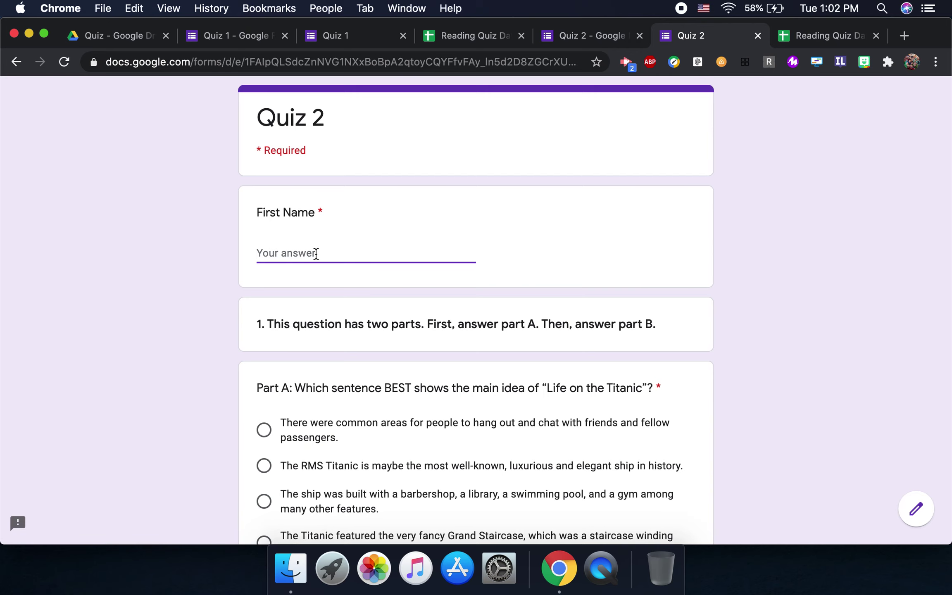
text(Justin)
scroll(267, 330, down, 4)
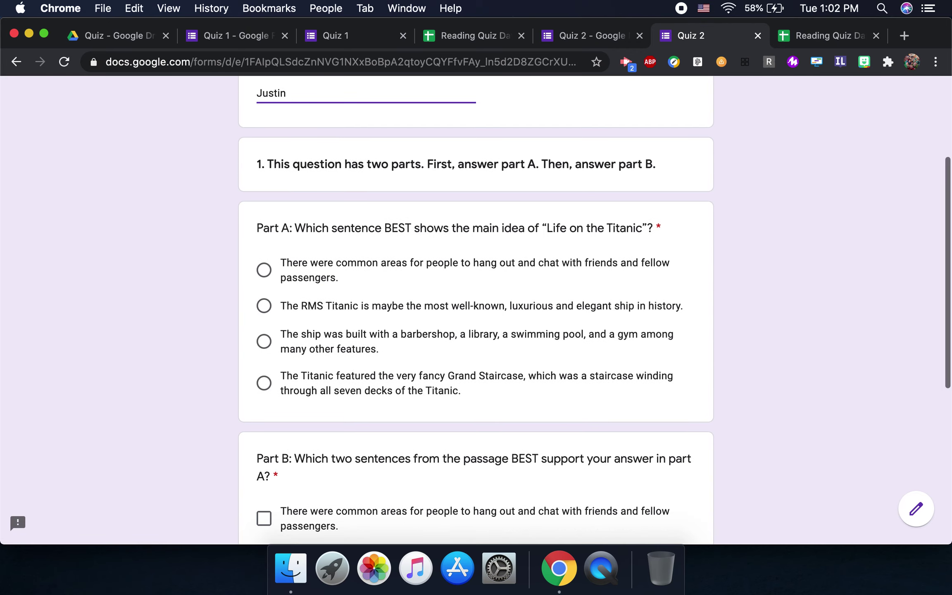
click(265, 337)
scroll(266, 338, down, 5)
click(264, 369)
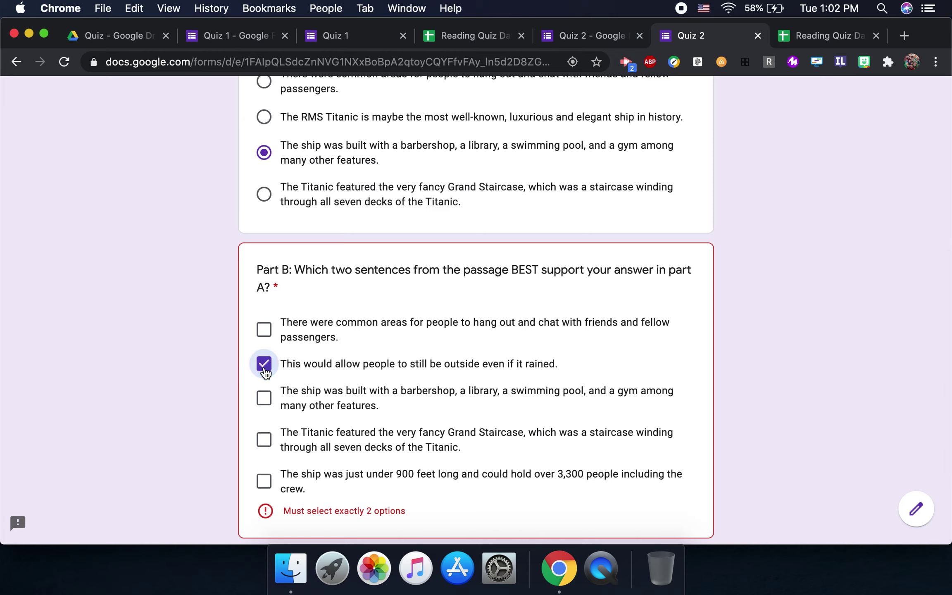
click(264, 397)
scroll(263, 397, down, 3)
click(277, 431)
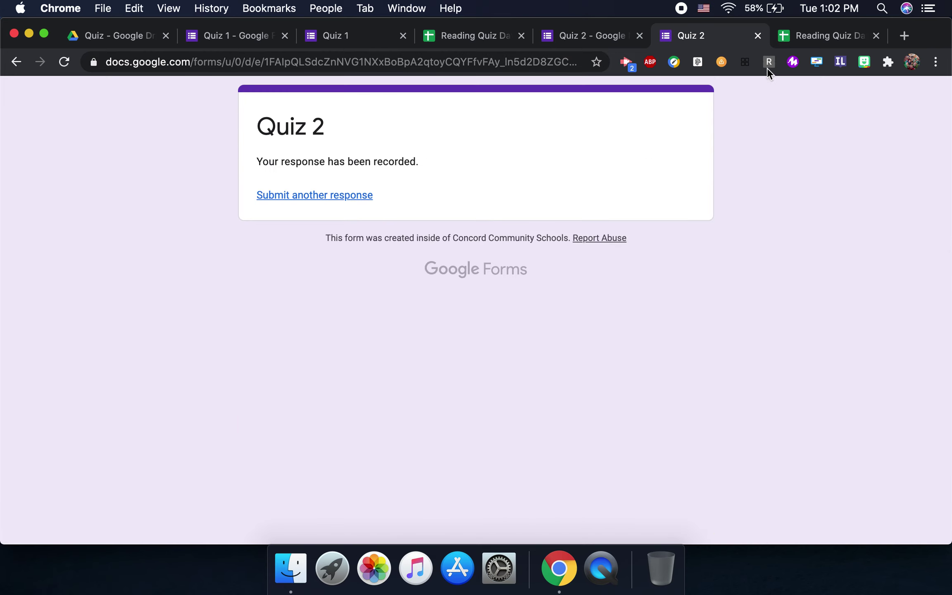
click(813, 35)
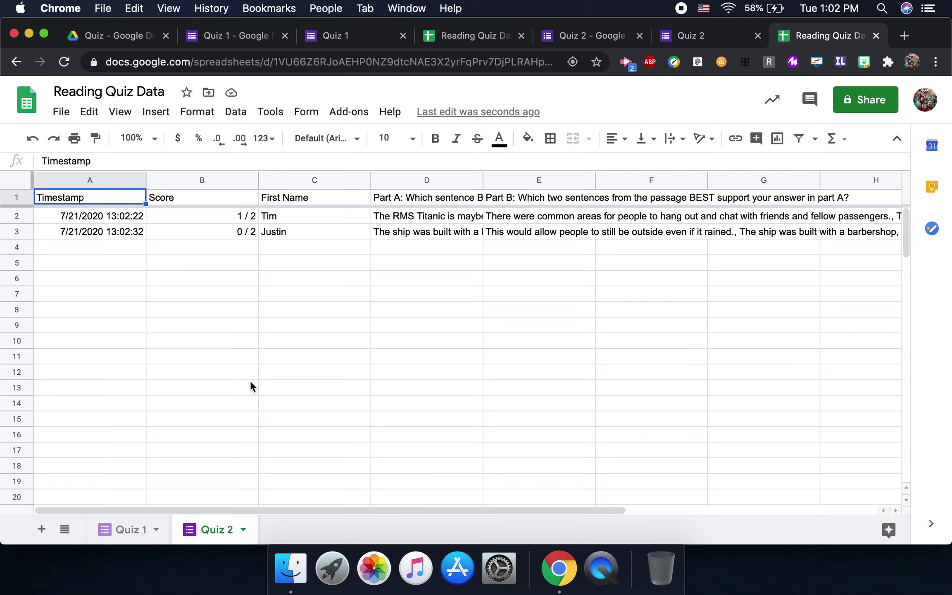
After reviewing the Quiz 2 sheet's new responses, switch to the Quiz 1 sheet
click(131, 528)
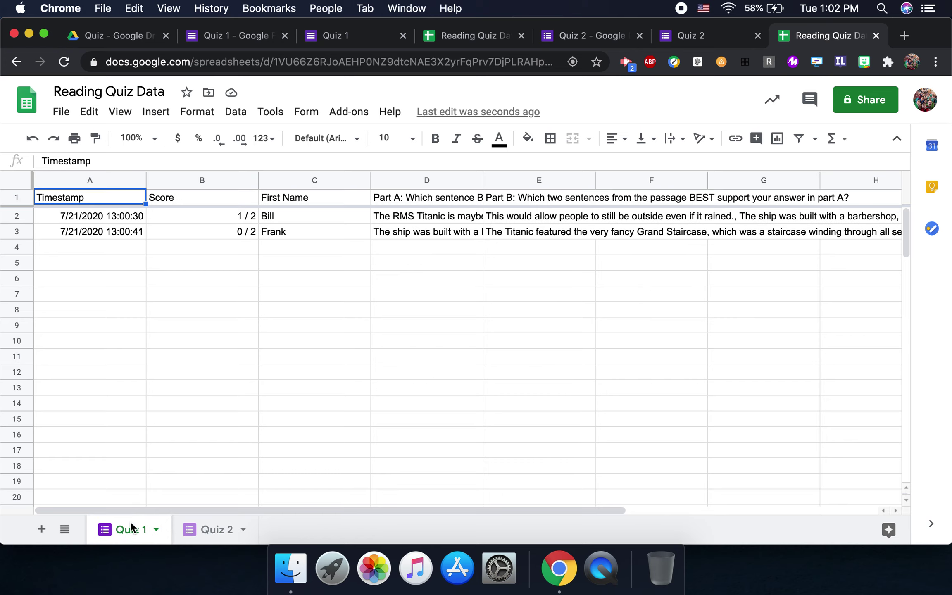